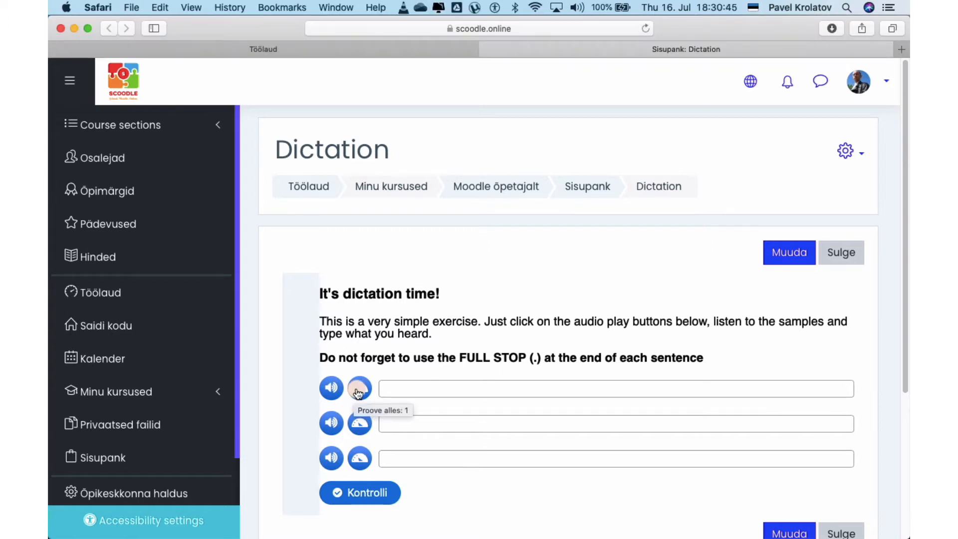
# Play the first sentence at normal and slow speed and answer it with "My sister is a very good student."
pyautogui.click(325, 389)
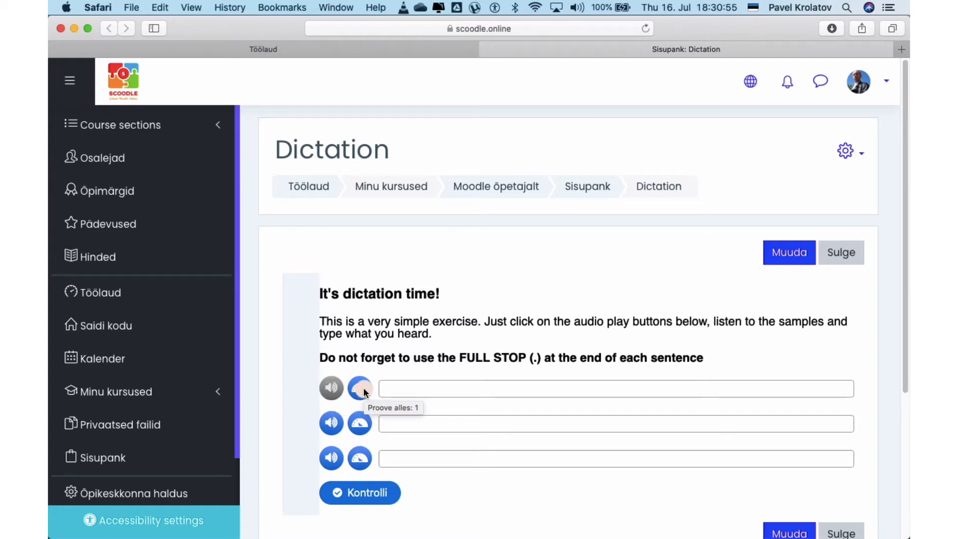
pyautogui.click(364, 387)
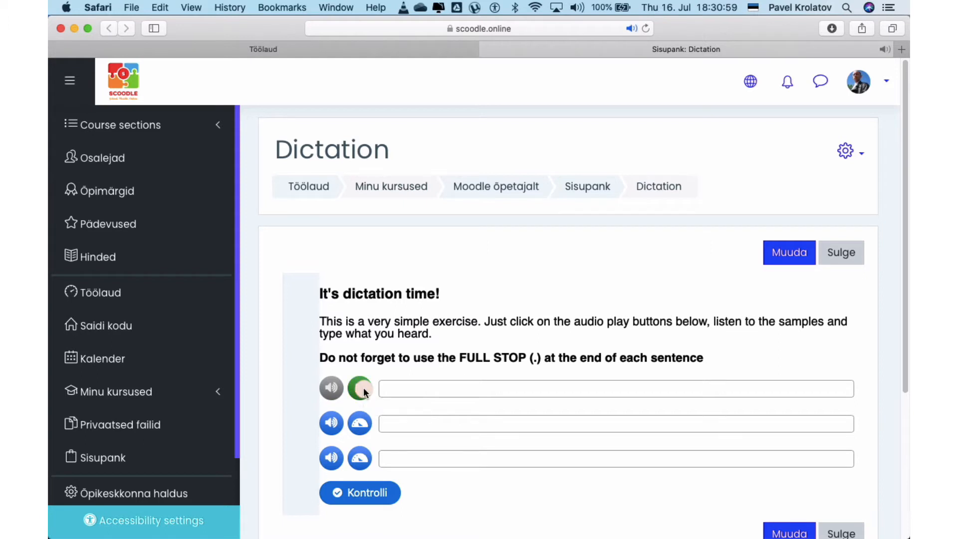
pyautogui.write('M')
pyautogui.write('y sister ')
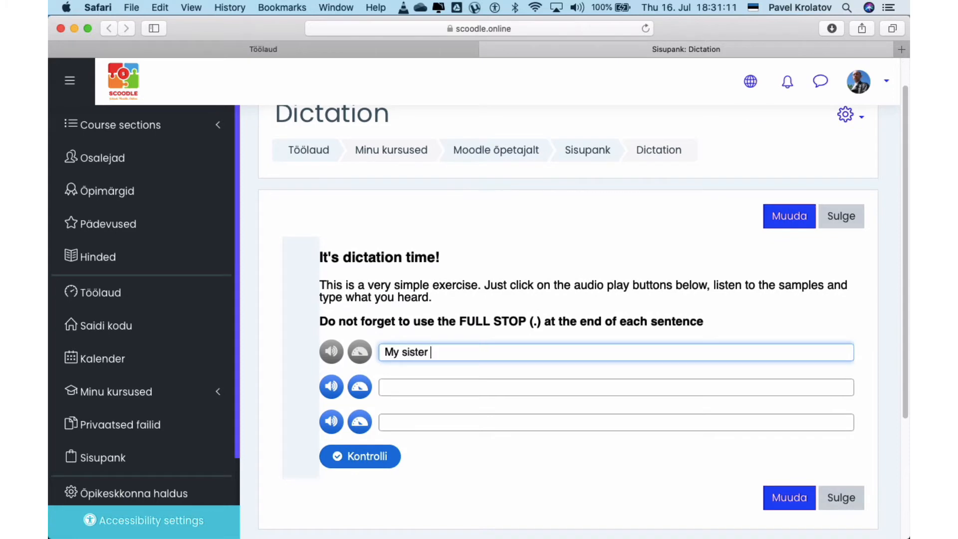
pyautogui.write('is a very good studen')
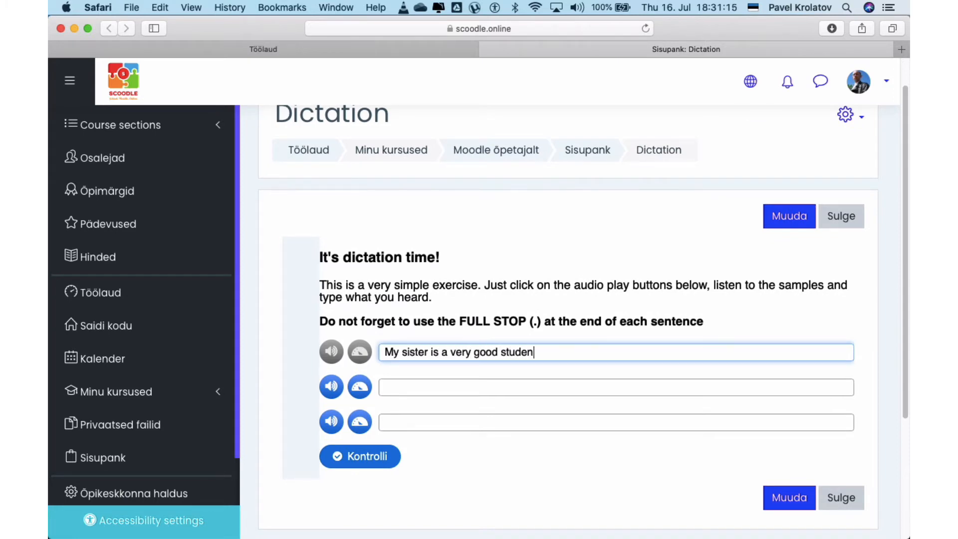
pyautogui.write('t')
pyautogui.write('.')
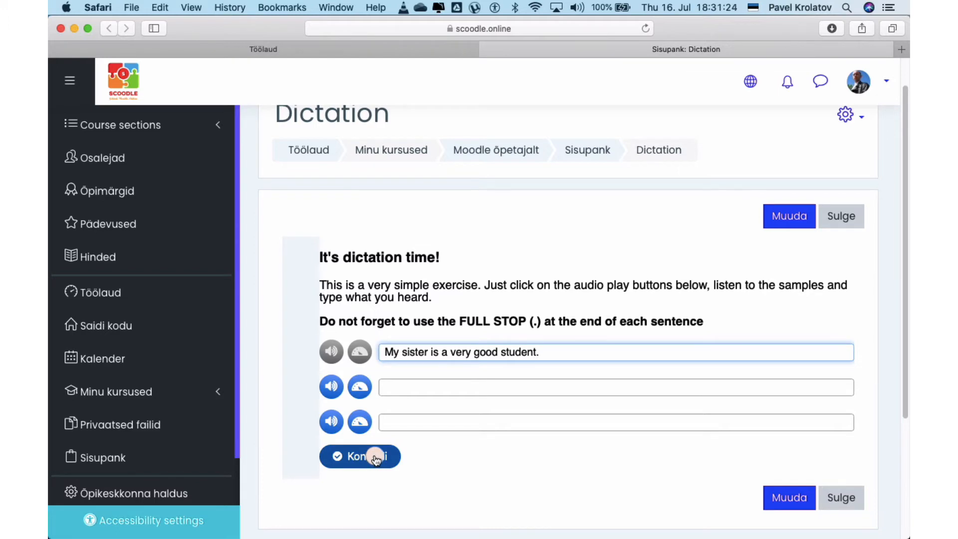
# Check the dictation answers and show the solutions for all three sentences
pyautogui.click(376, 456)
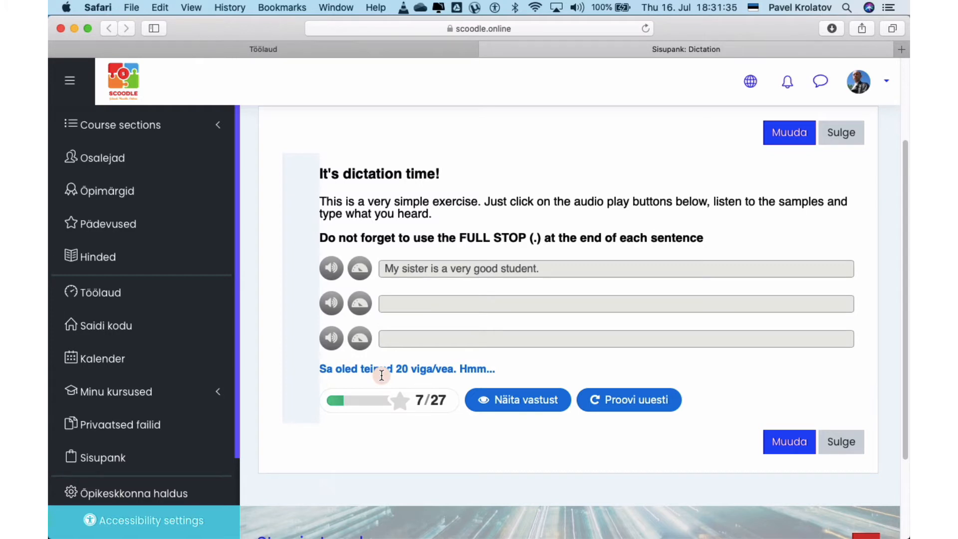
pyautogui.click(529, 400)
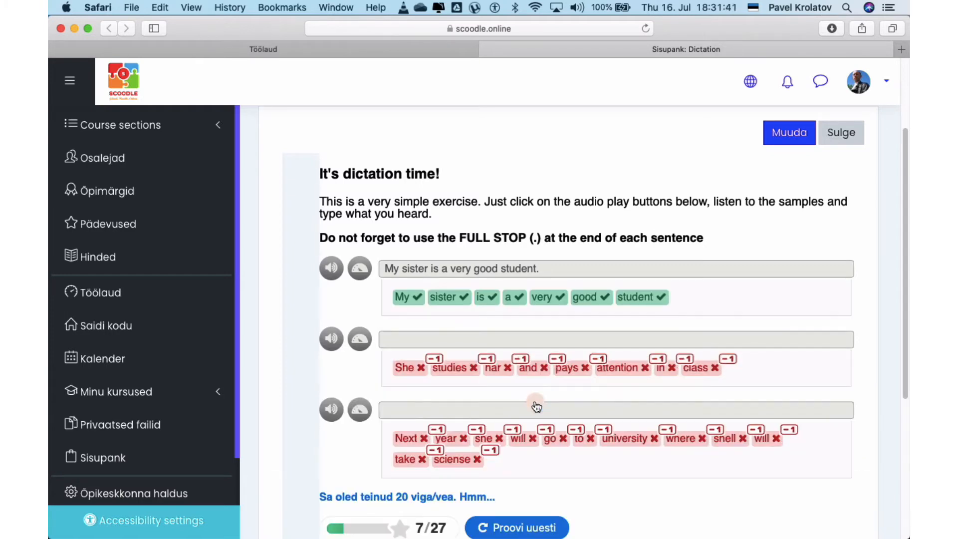
pyautogui.scroll(-1, 522, 343)
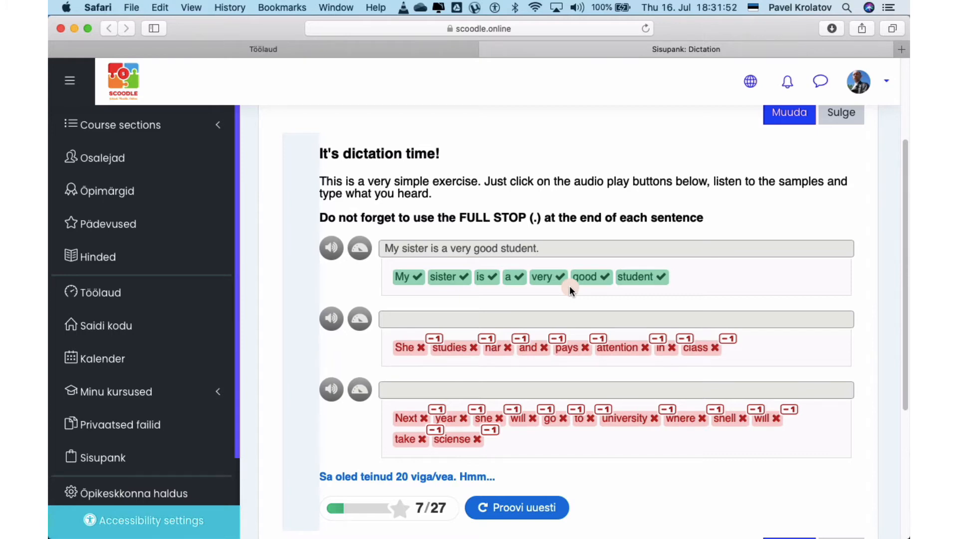
pyautogui.scroll(5, 569, 287)
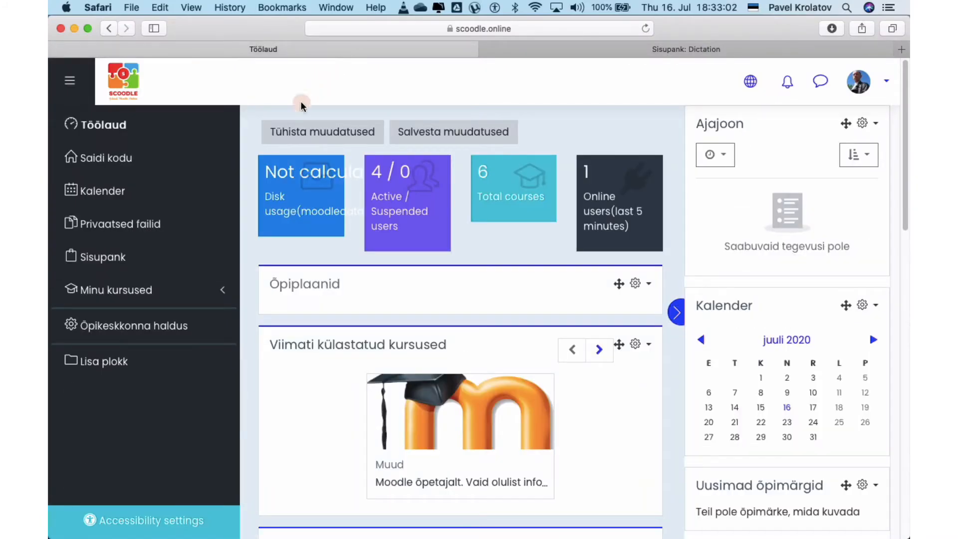
# Open the content bank of the English from Scratch to Python course and start adding a new Dictation activity
pyautogui.click(137, 295)
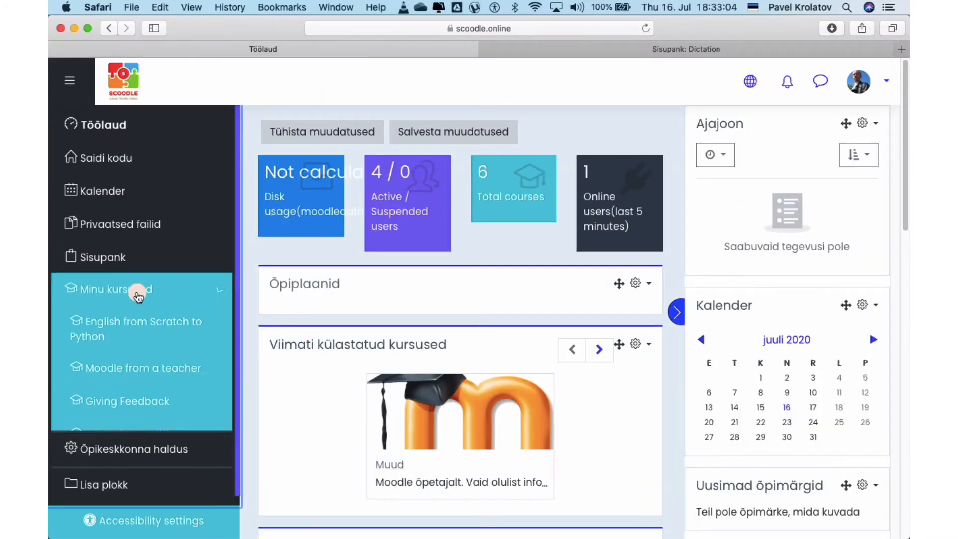
pyautogui.scroll(-2, 141, 366)
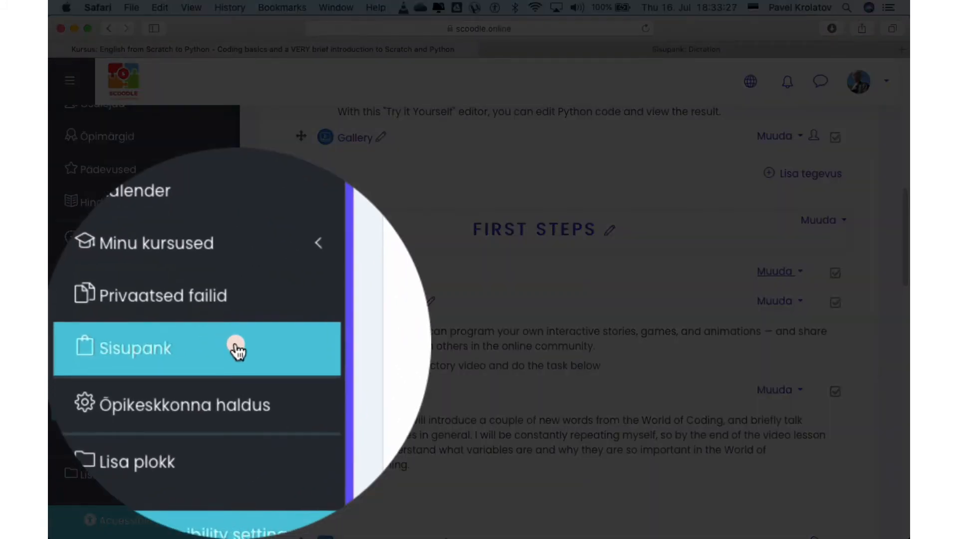
pyautogui.click(236, 349)
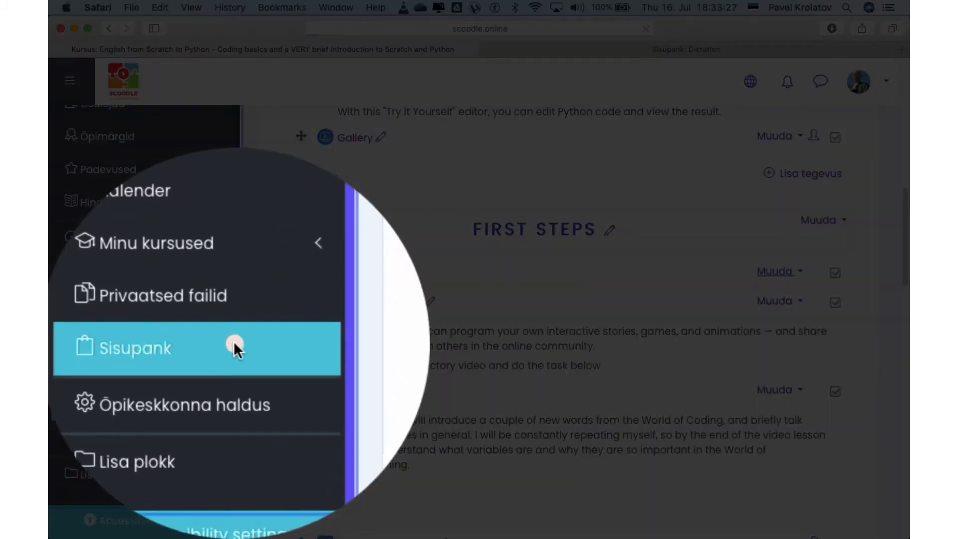
pyautogui.click(694, 262)
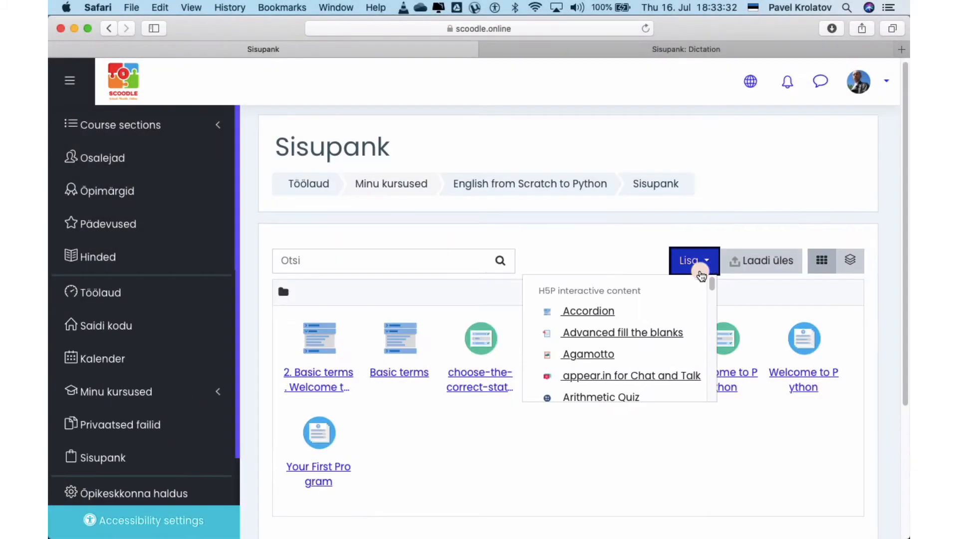
pyautogui.scroll(-8, 651, 312)
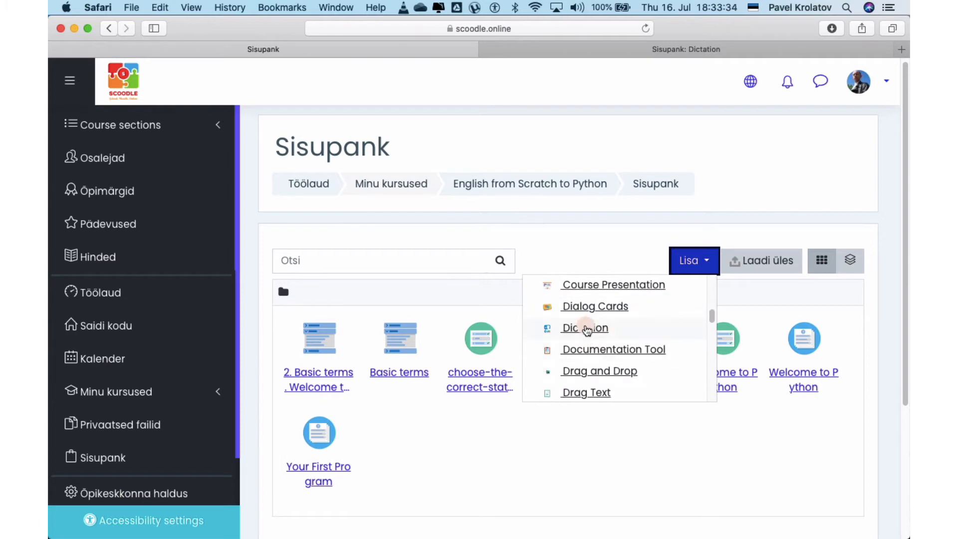
pyautogui.click(587, 327)
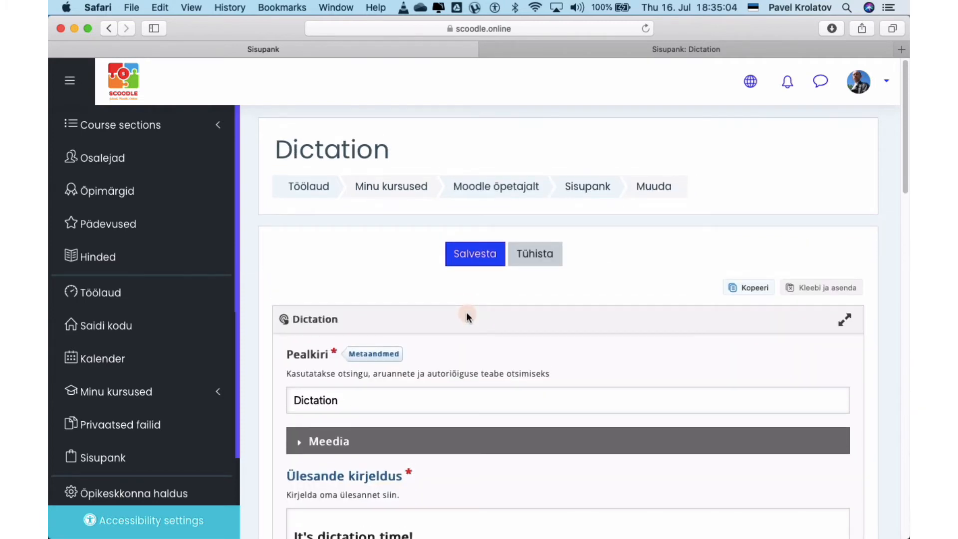
# Review the dictation's title and select the whole task description text
pyautogui.scroll(-3, 466, 312)
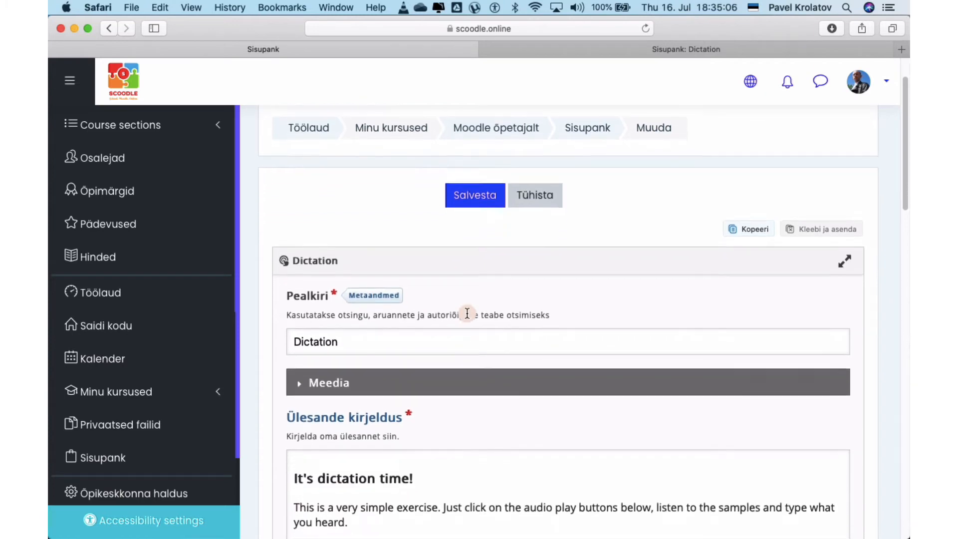
pyautogui.scroll(-3, 466, 312)
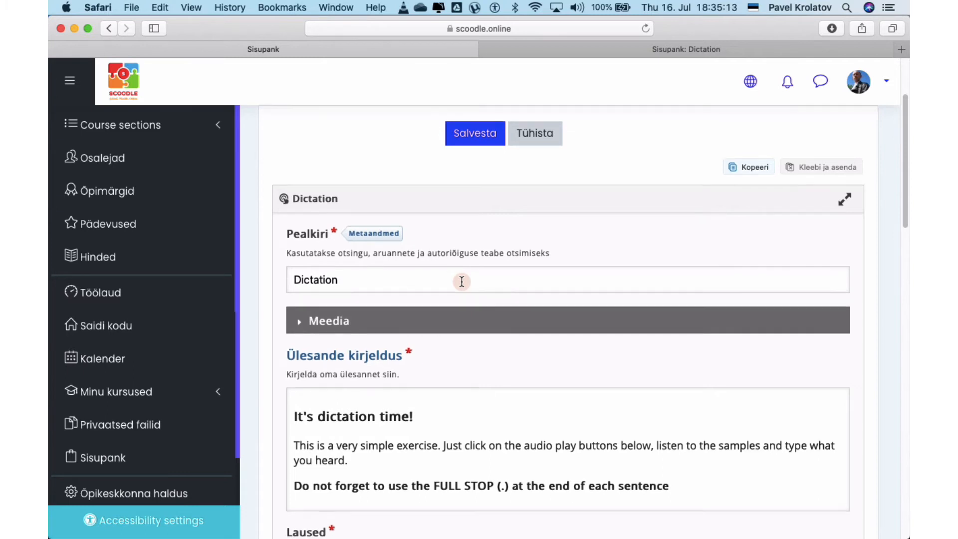
pyautogui.scroll(-9, 461, 281)
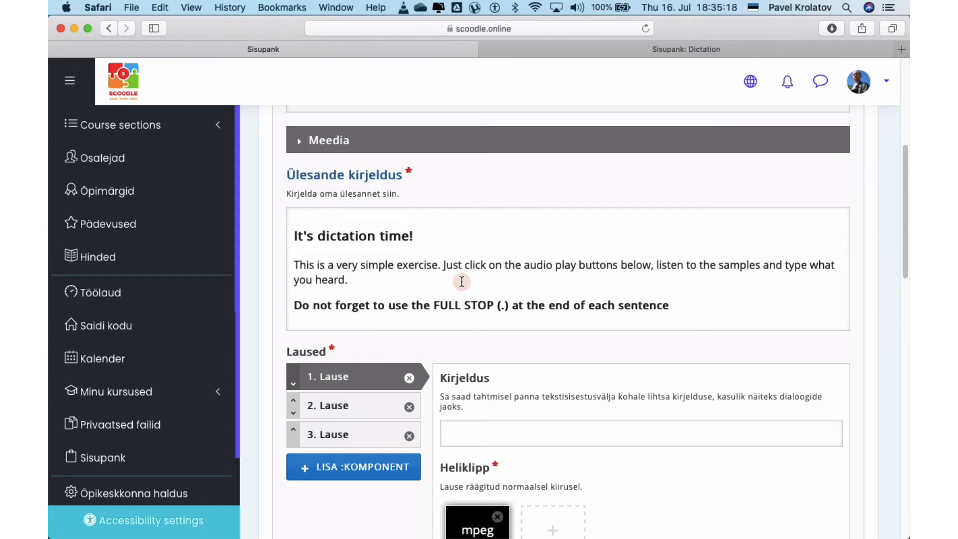
pyautogui.click(294, 236)
pyautogui.moveTo(303, 252); pyautogui.dragTo(616, 308)
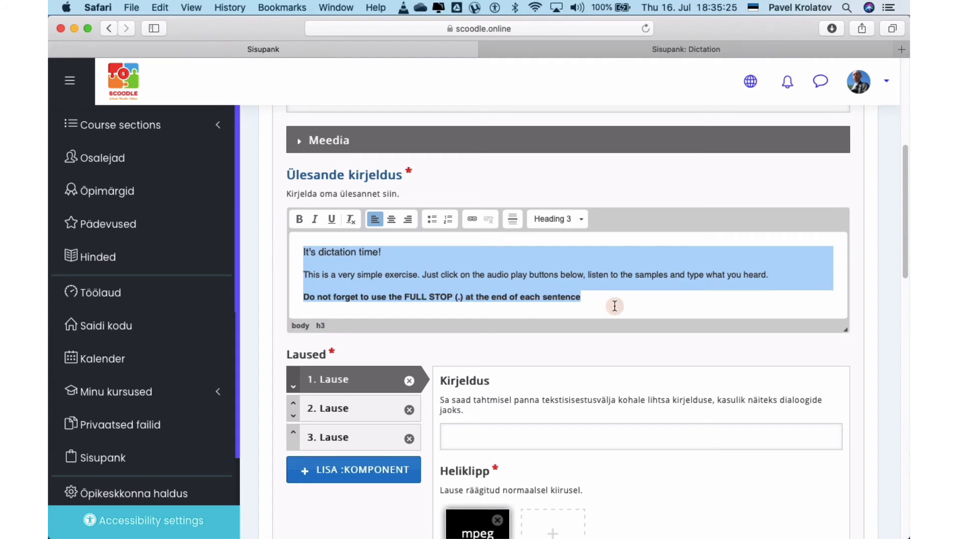
# Examine the normal and slow audio clips and the text entered for the first and second sentences
pyautogui.scroll(-5, 615, 305)
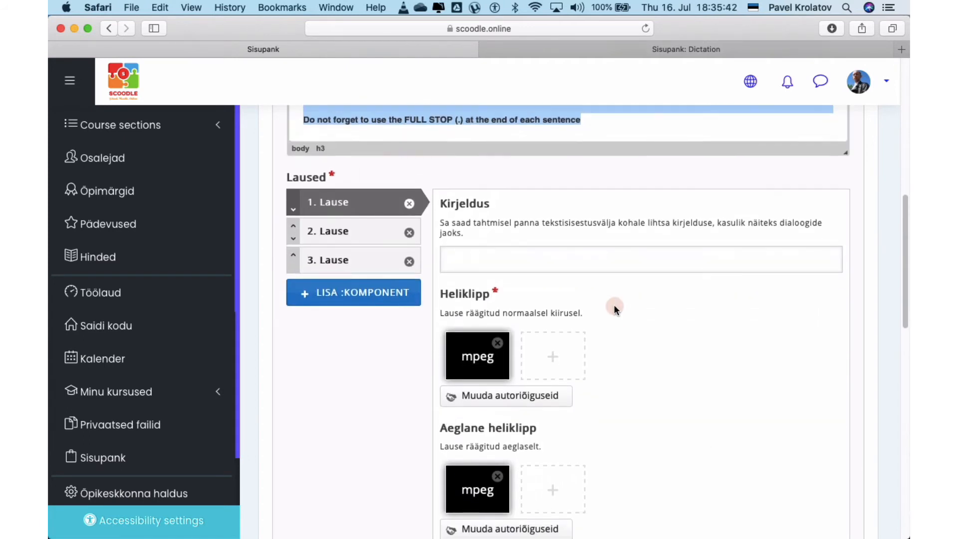
pyautogui.scroll(-1, 614, 307)
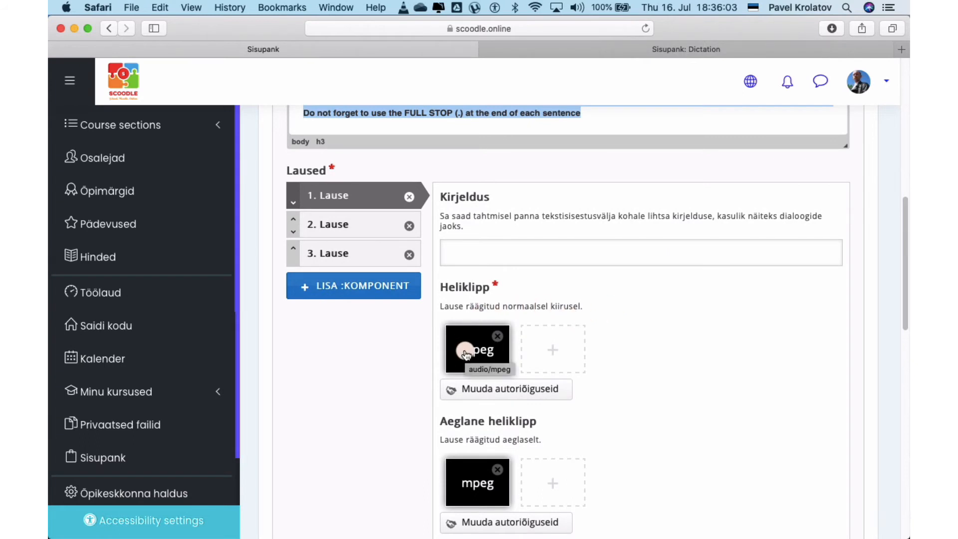
pyautogui.scroll(-2, 466, 354)
pyautogui.scroll(-7, 465, 354)
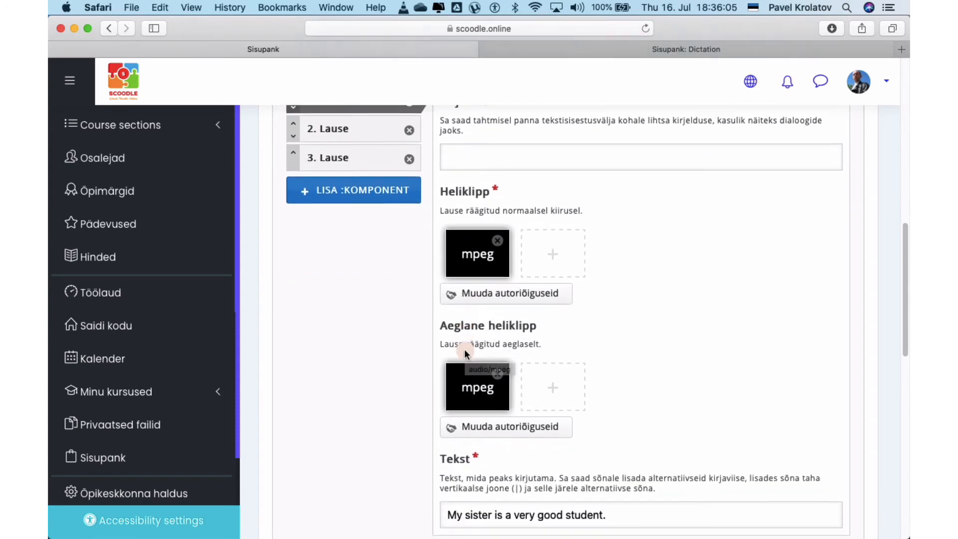
pyautogui.scroll(-5, 476, 318)
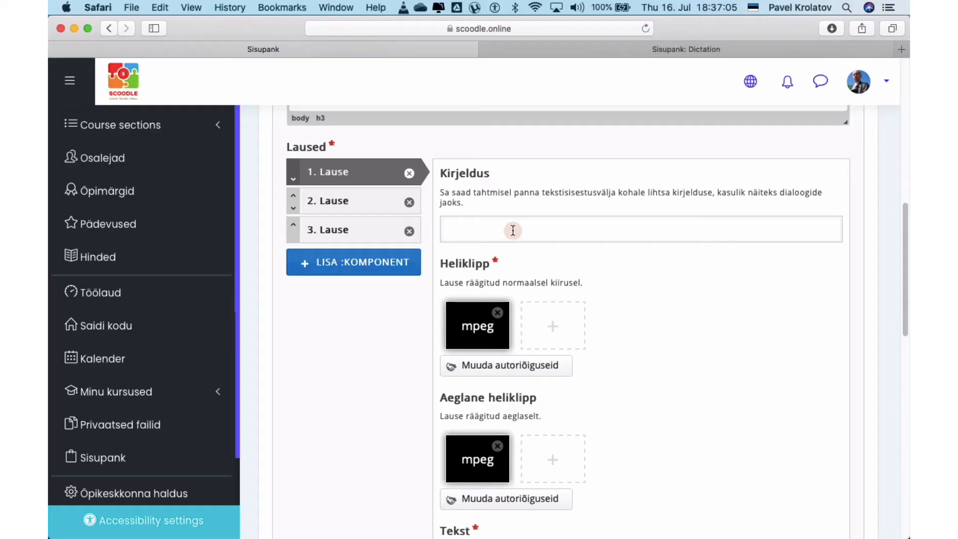
pyautogui.click(370, 207)
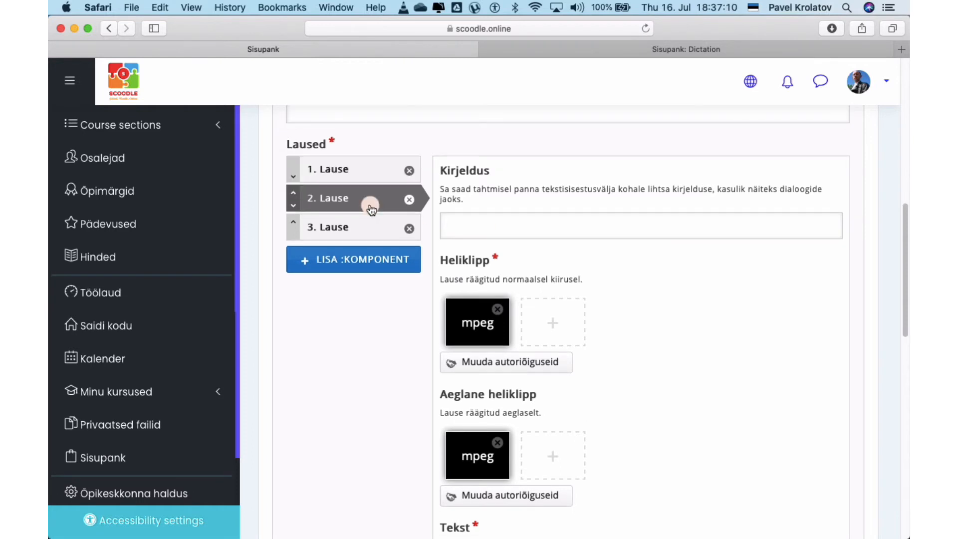
pyautogui.scroll(-3, 475, 239)
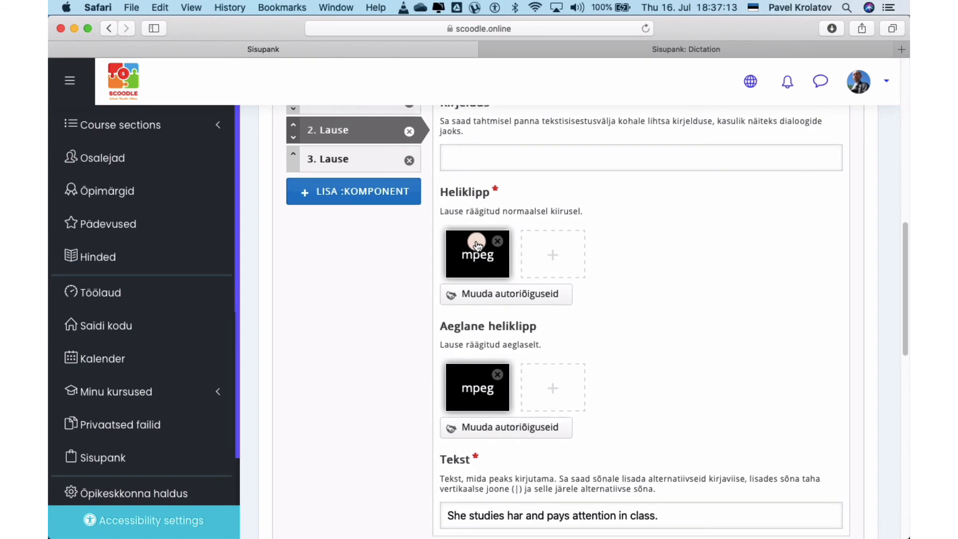
pyautogui.scroll(-4, 478, 245)
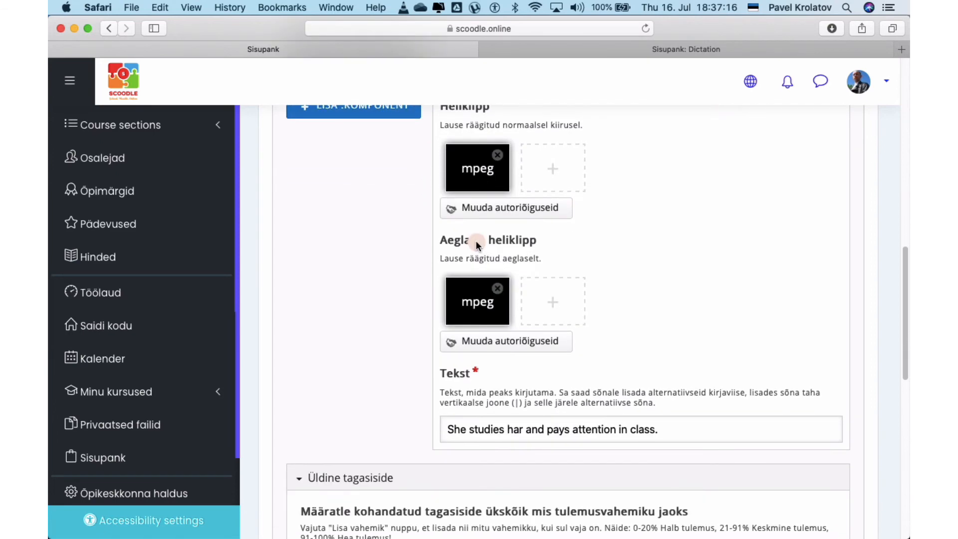
pyautogui.scroll(-5, 475, 241)
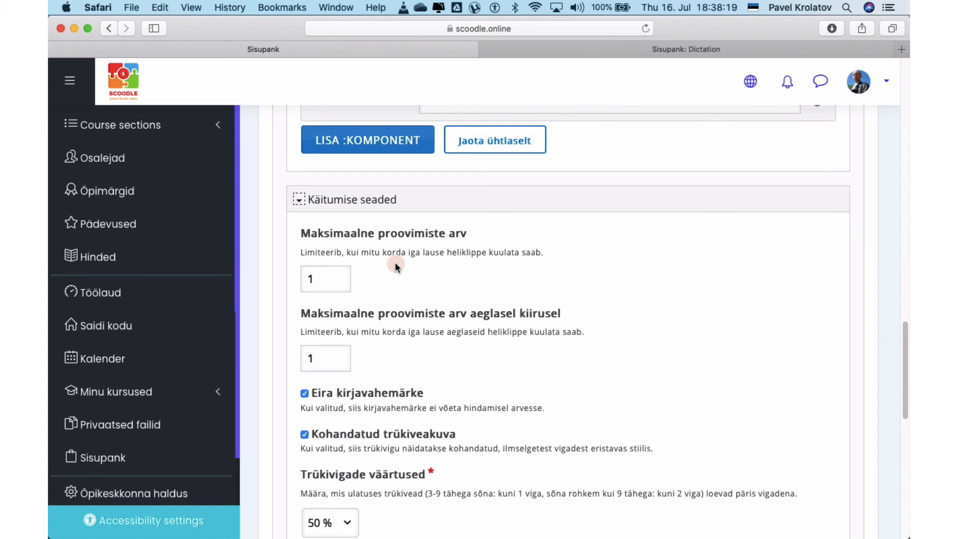
# Review the dictation's behaviour settings and save the activity
pyautogui.scroll(-3, 394, 264)
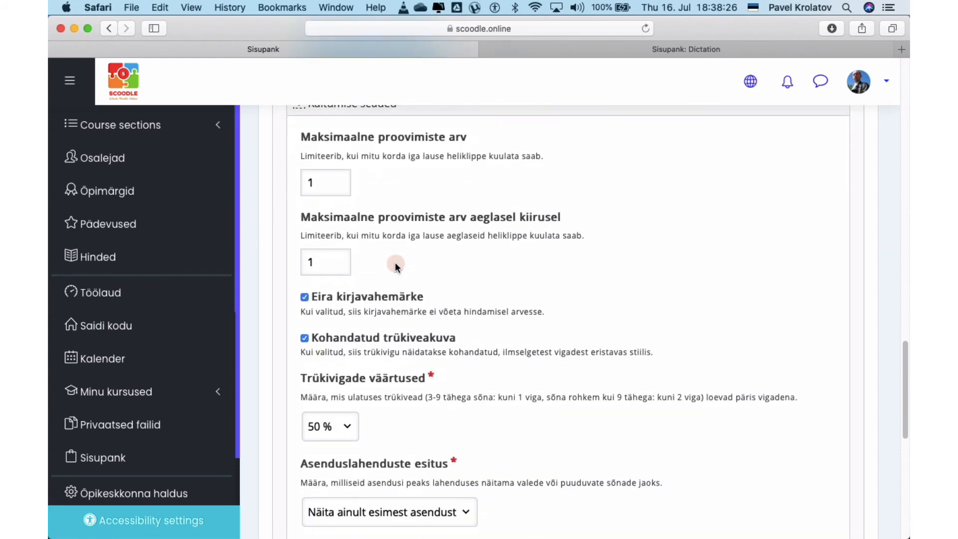
pyautogui.scroll(-2, 394, 261)
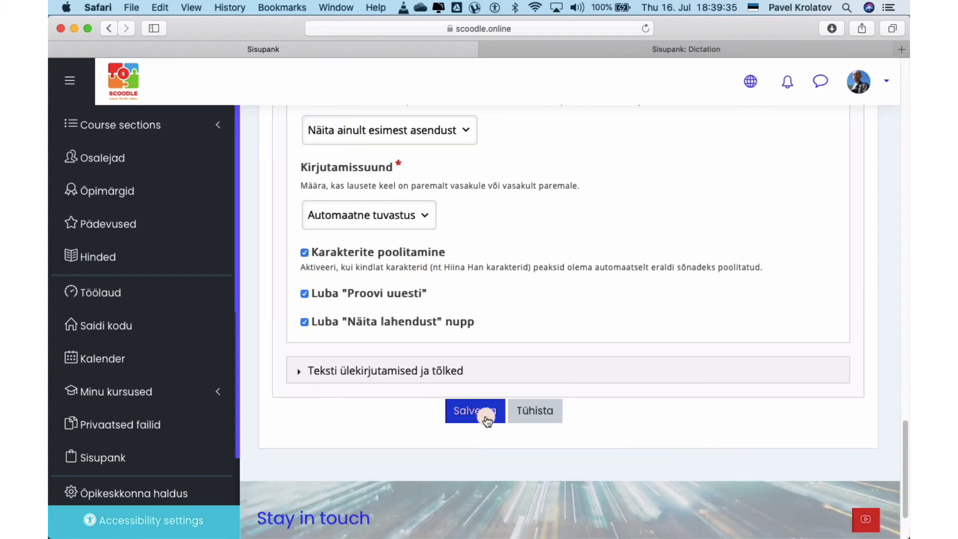
pyautogui.click(486, 418)
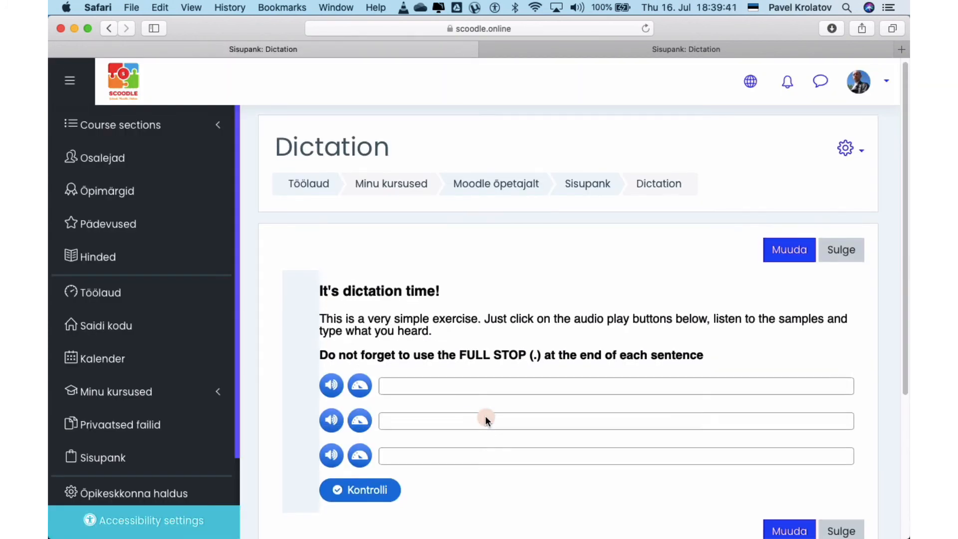
# Play the first sentence's audio, fill in all three dictation answers, beginning with "My sister is a very good student.", and check them
pyautogui.scroll(-2, 485, 418)
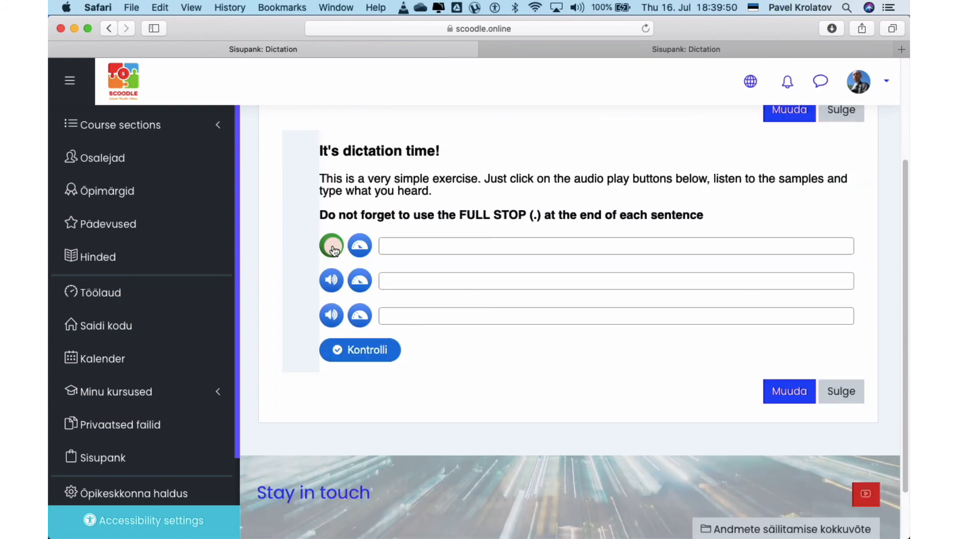
pyautogui.click(332, 246)
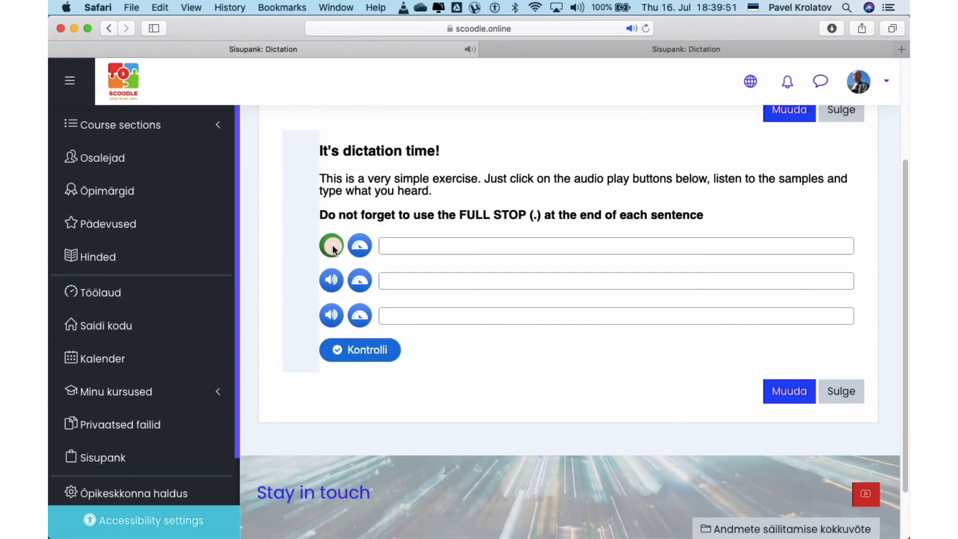
pyautogui.click(447, 250)
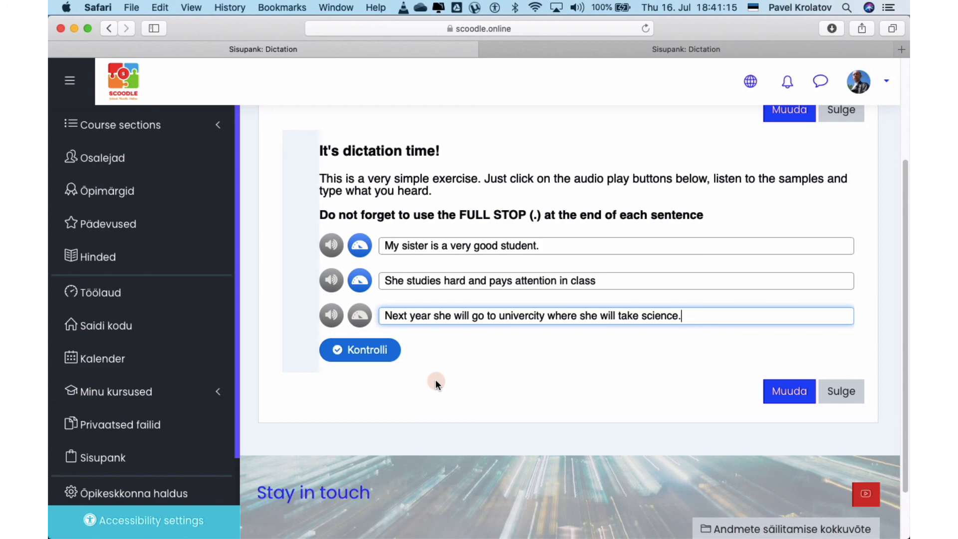
pyautogui.click(363, 348)
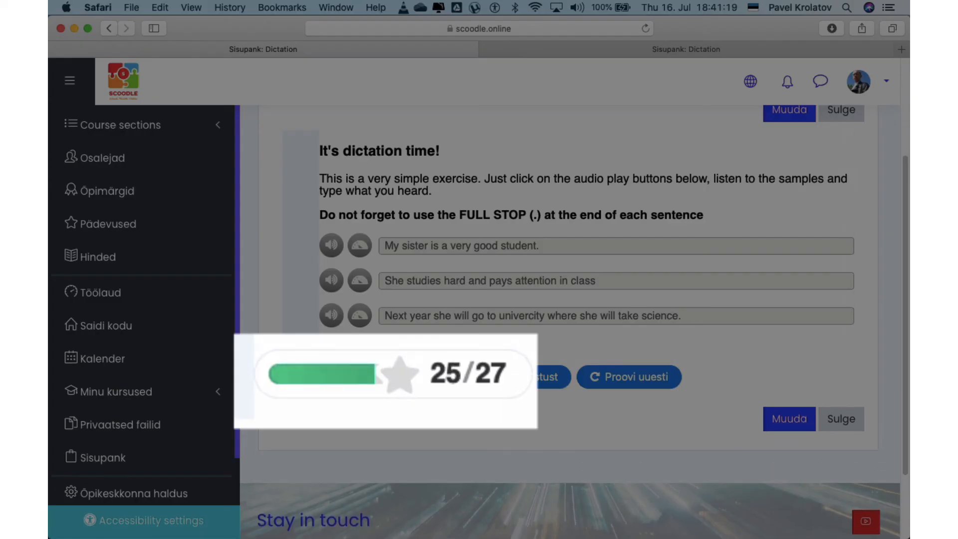